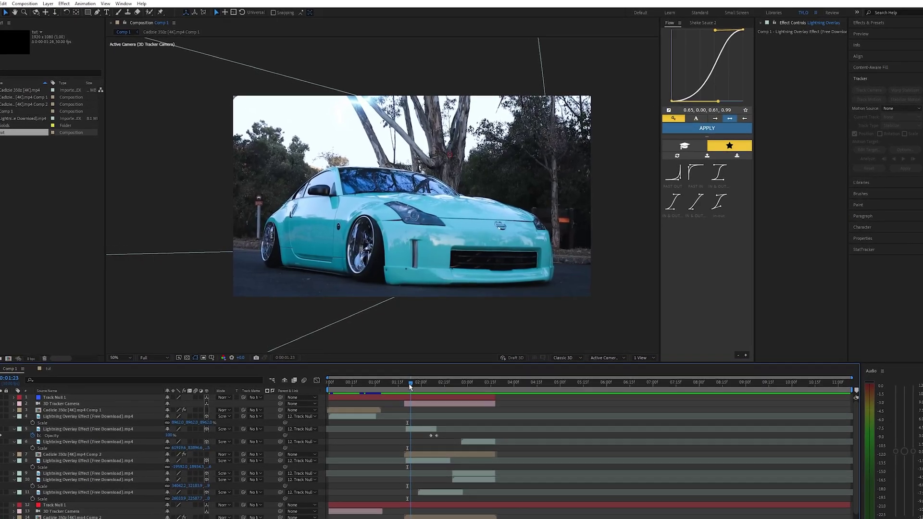
Step: Scrub through Comp 1 to preview the lightning strikes around the car
drag(410, 387, 425, 390)
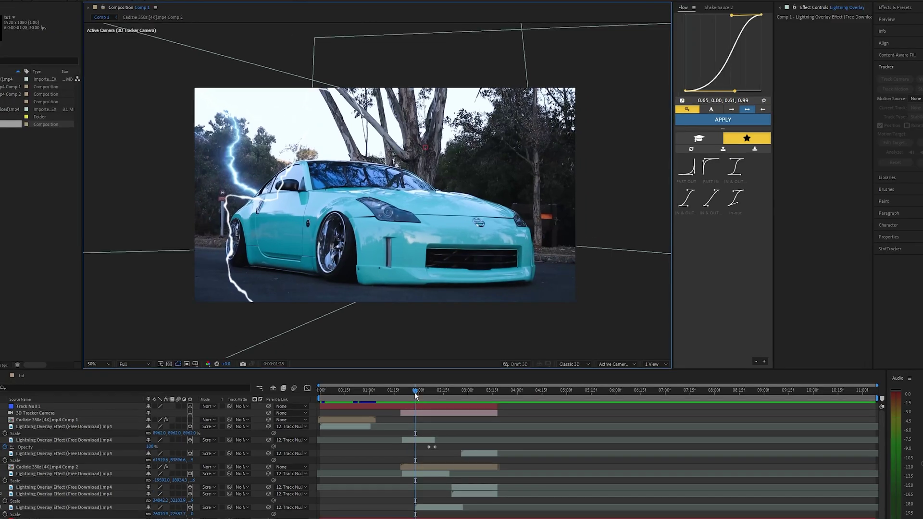
drag(415, 393, 434, 388)
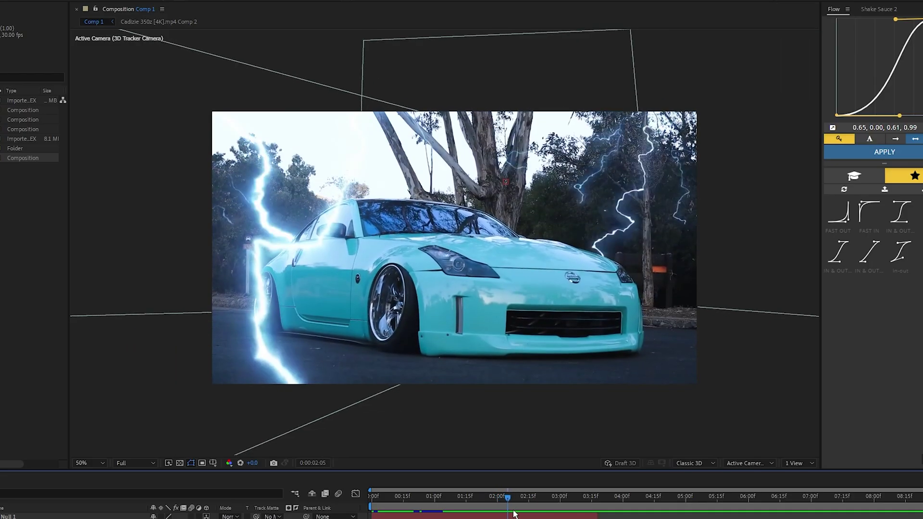
drag(514, 514, 526, 517)
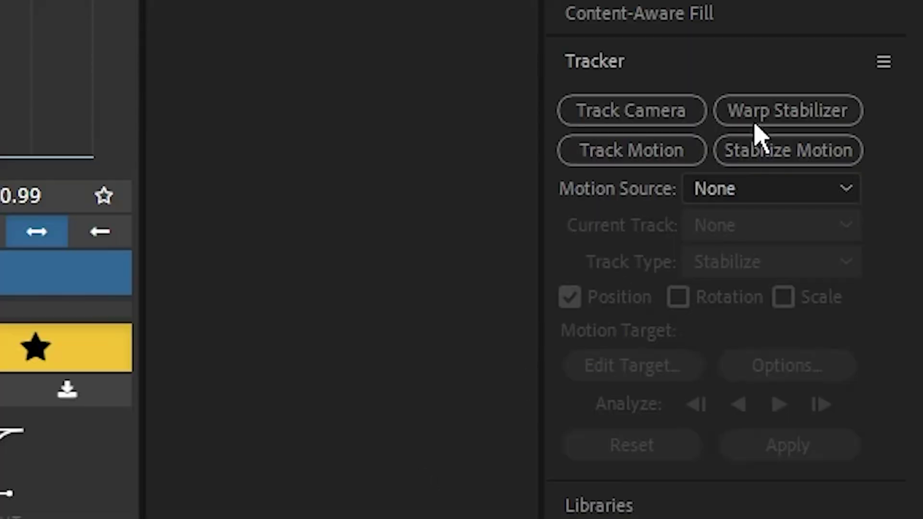
Step: Run the 3D camera tracker on the Cadizie 350z [4K].mp4 Comp 2 layer
click(617, 116)
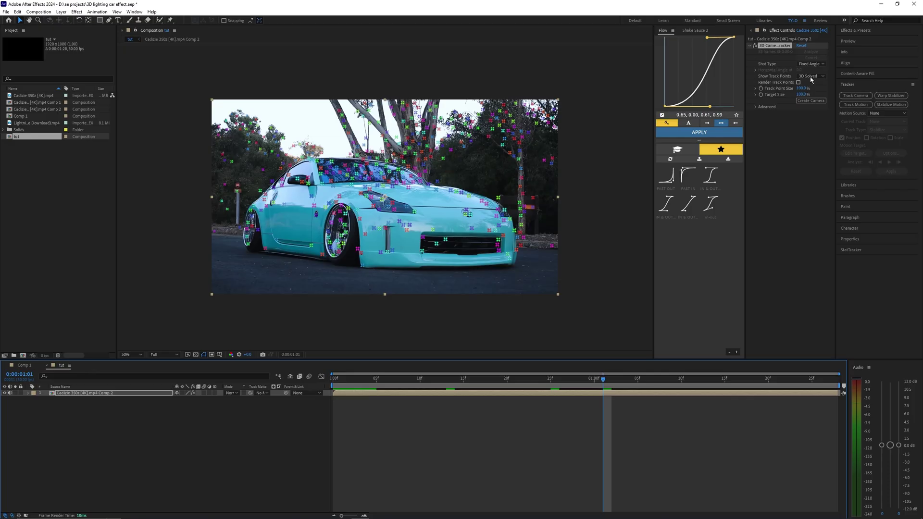
Step: Try the Variable Zoom shot type for the camera solve and restore Fixed Angle of View
click(814, 64)
click(823, 80)
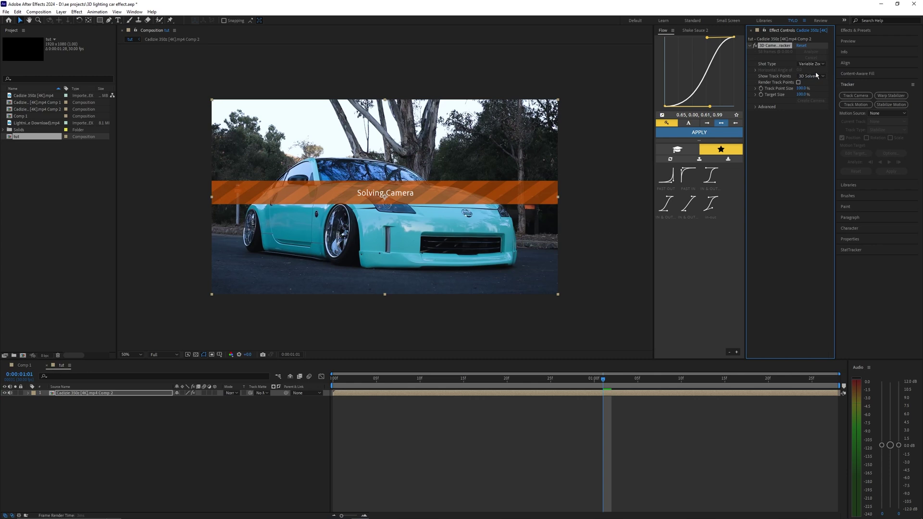
click(800, 65)
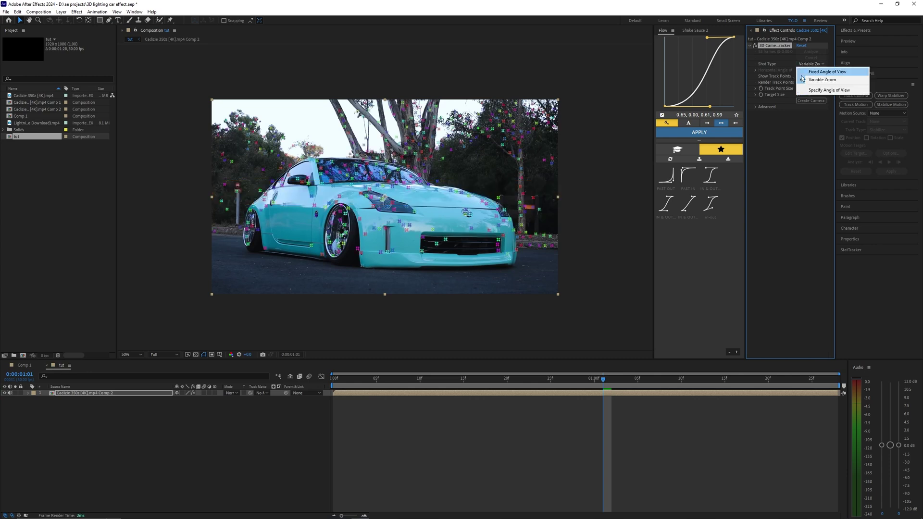
click(816, 72)
click(813, 64)
click(814, 72)
Step: Create a null and camera from the track points on the tree trunk behind the car, and check the null's position
click(400, 380)
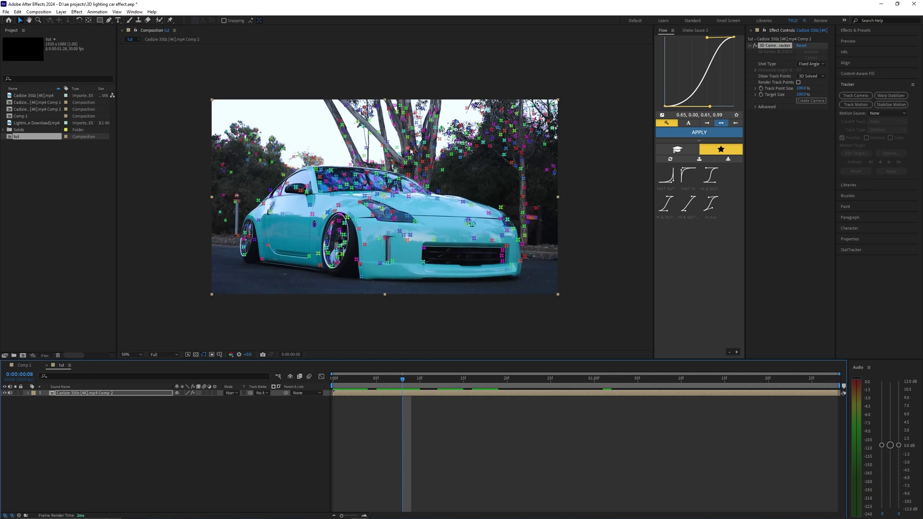
click(424, 150)
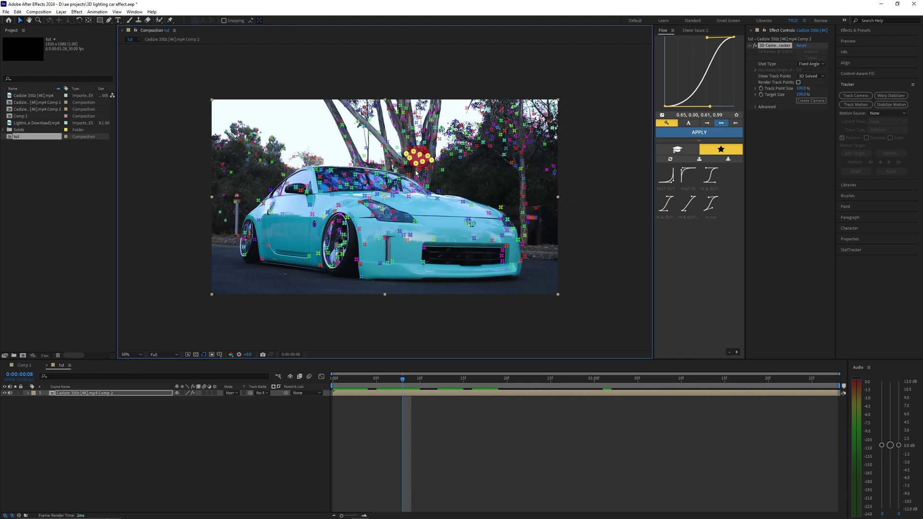
right_click(421, 159)
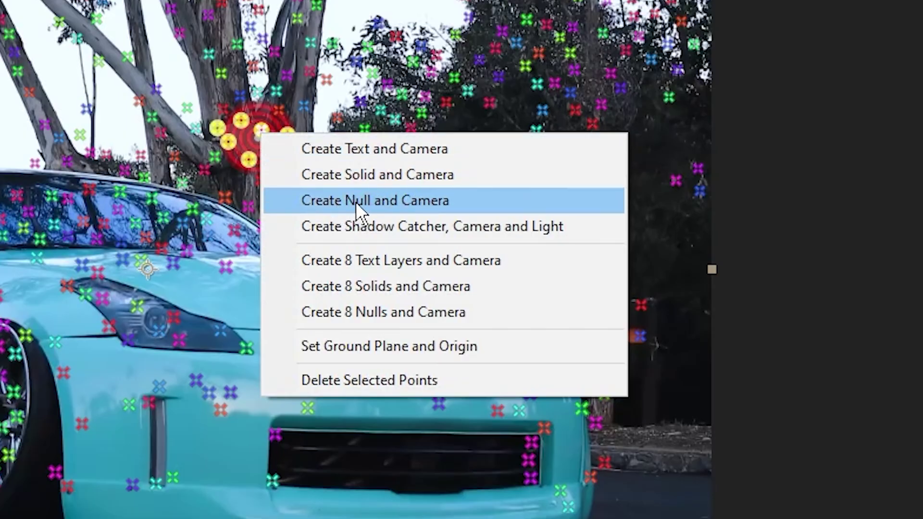
click(356, 201)
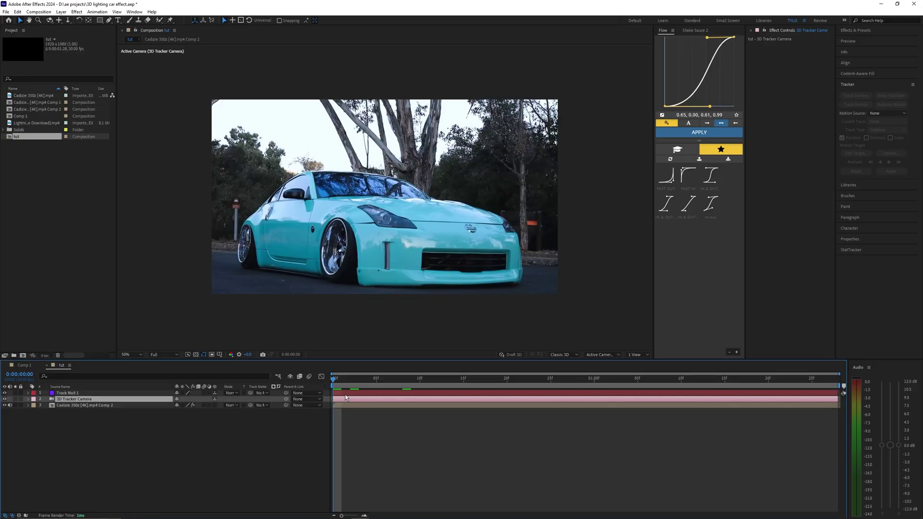
click(96, 394)
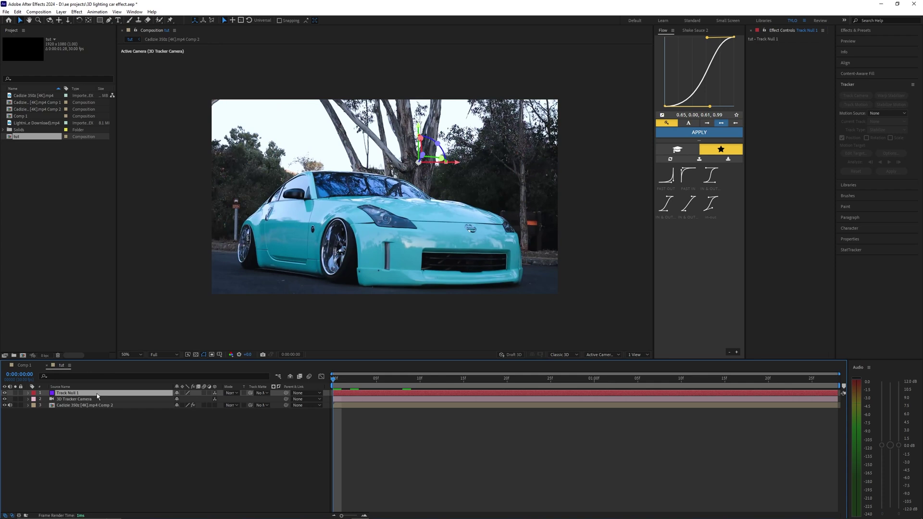
drag(333, 387, 377, 387)
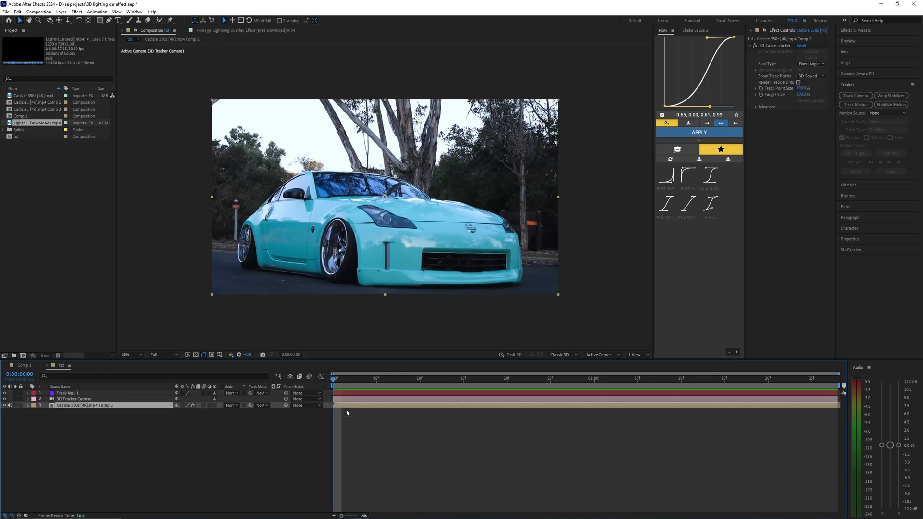
Step: Duplicate the Cadizie 350z [4K].mp4 Comp 2 layer and delete the 3D Camera Tracker effect from the upper copy
key(ctrl+d)
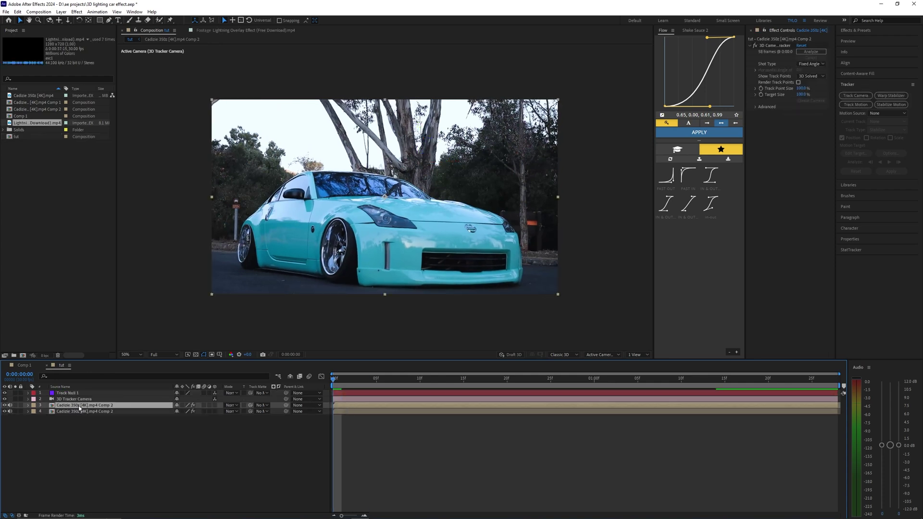
click(772, 45)
key(Delete)
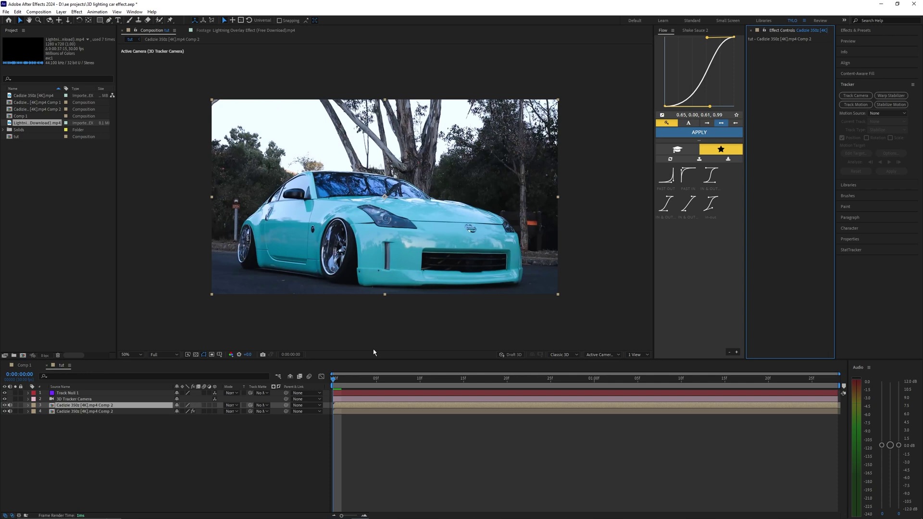
Step: Isolate the car on the duplicated layer with the Roto Brush, freeze the result and close the layer view
key(alt+w)
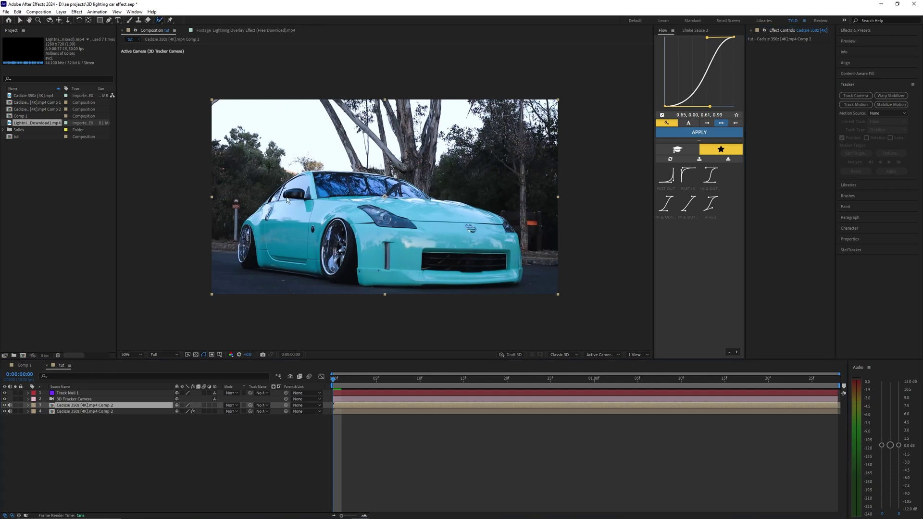
double_click(390, 240)
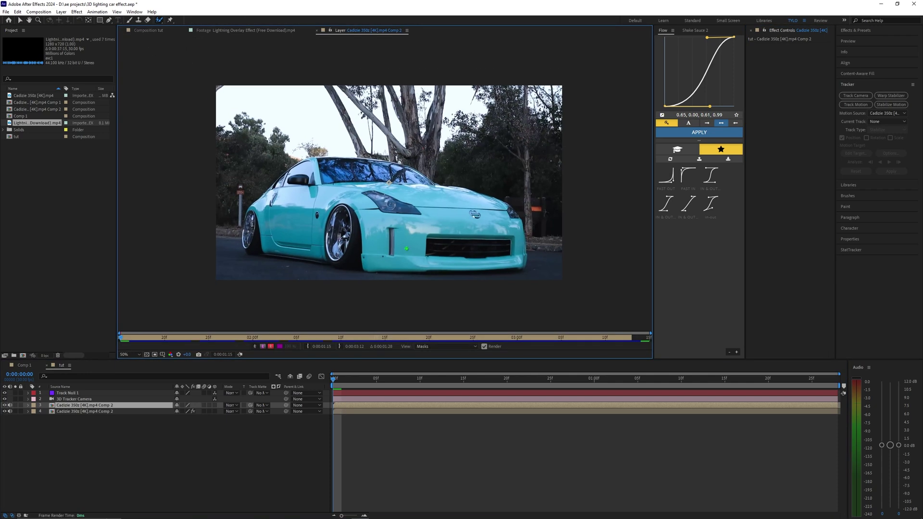
drag(380, 249, 401, 182)
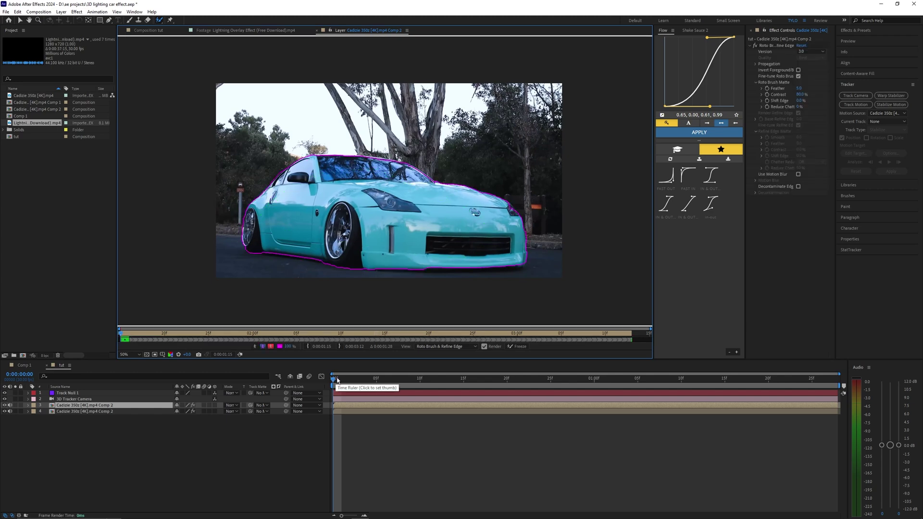
mouse_move(337, 380)
mouse_down()
mouse_move(690, 382)
mouse_move(627, 382)
mouse_move(736, 409)
mouse_move(465, 384)
mouse_up()
click(517, 347)
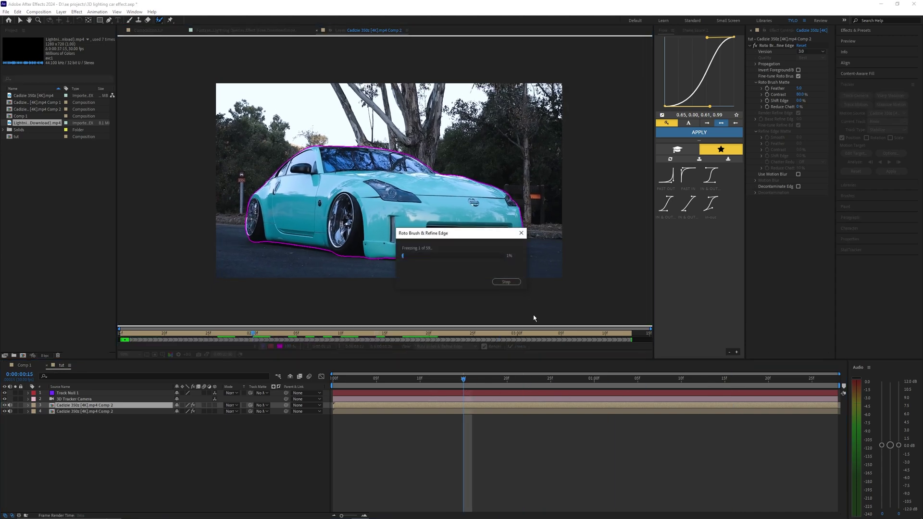
click(317, 30)
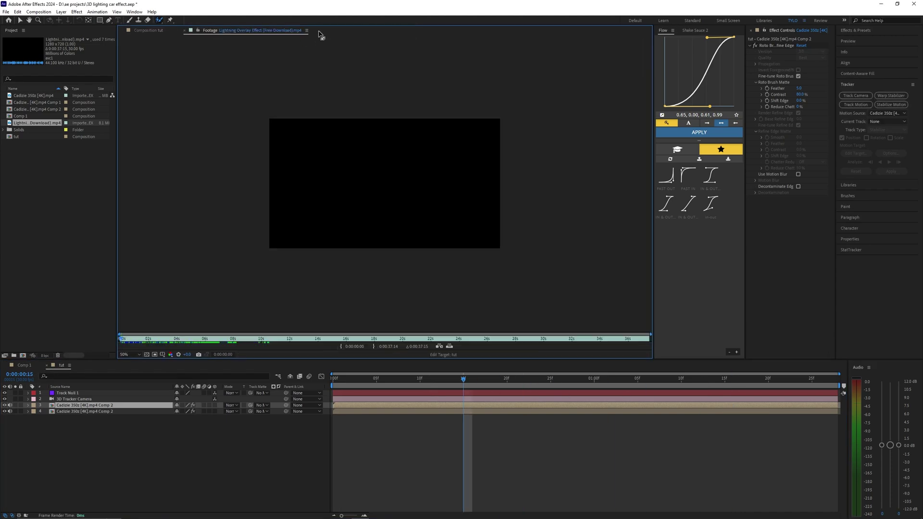
click(184, 30)
click(20, 20)
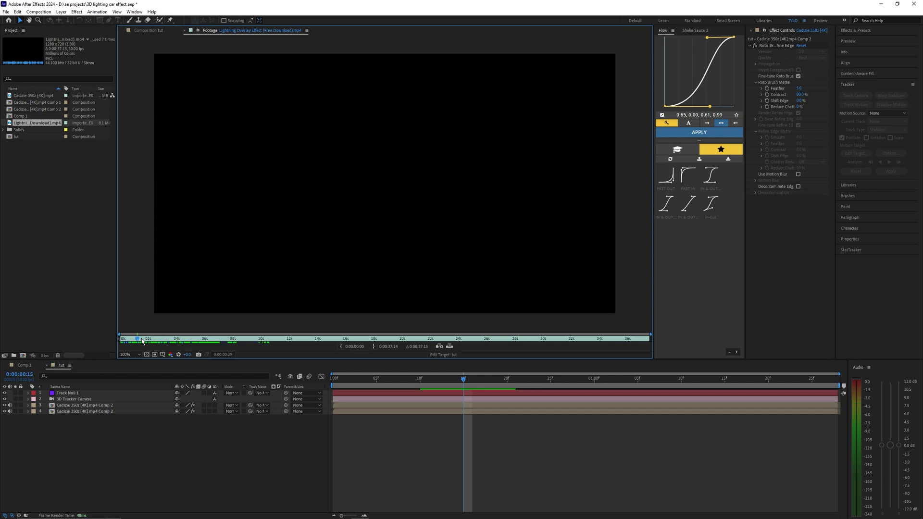
Step: Examine the lightning bolts in the Lightning Overlay Effect footage up close, and return to the tut composition
mouse_move(149, 341)
mouse_down()
mouse_move(366, 346)
mouse_move(126, 341)
mouse_up()
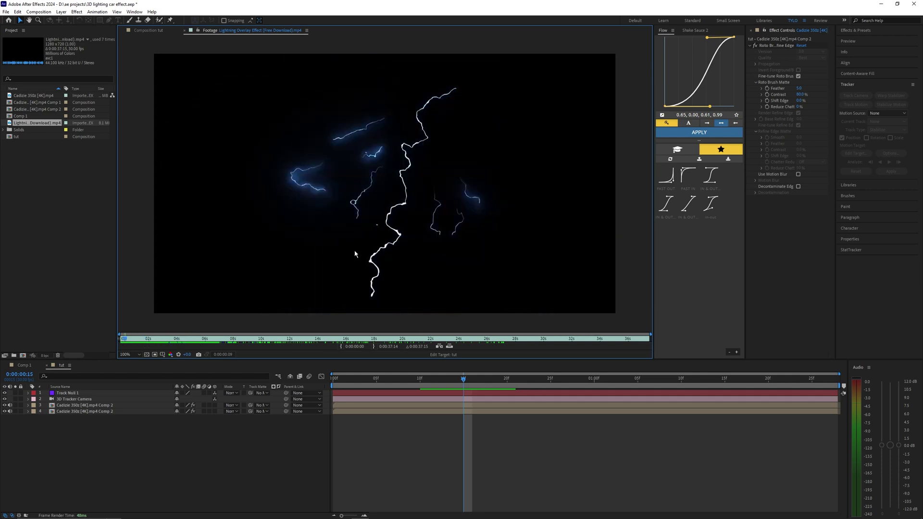
scroll(392, 252, up, 4)
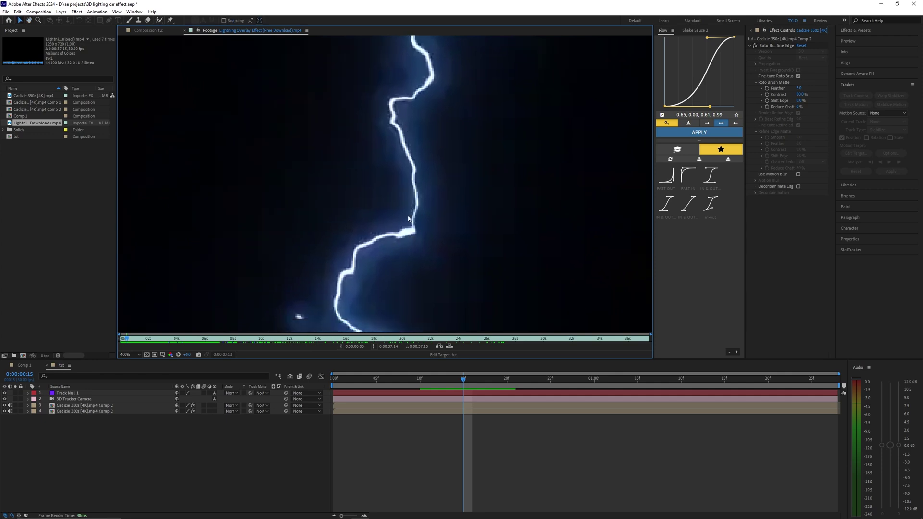
scroll(406, 226, down, 5)
scroll(404, 219, up, 3)
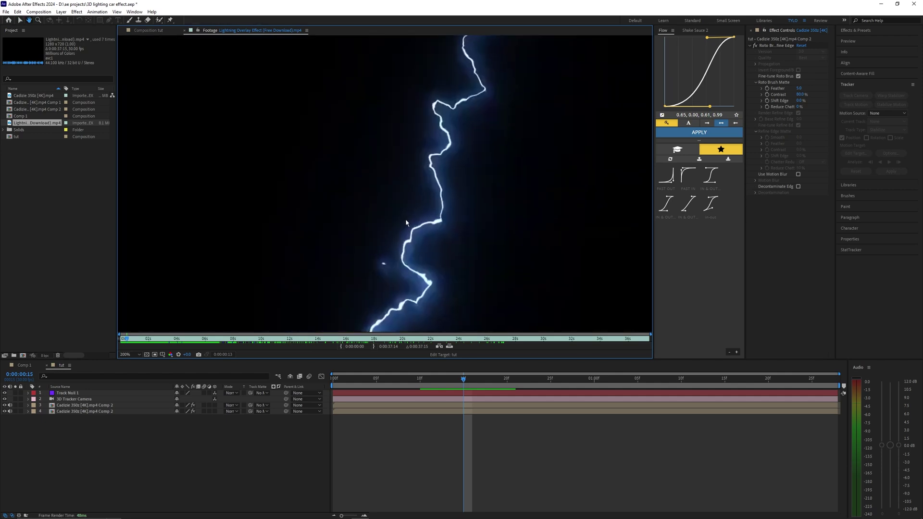
scroll(405, 220, down, 2)
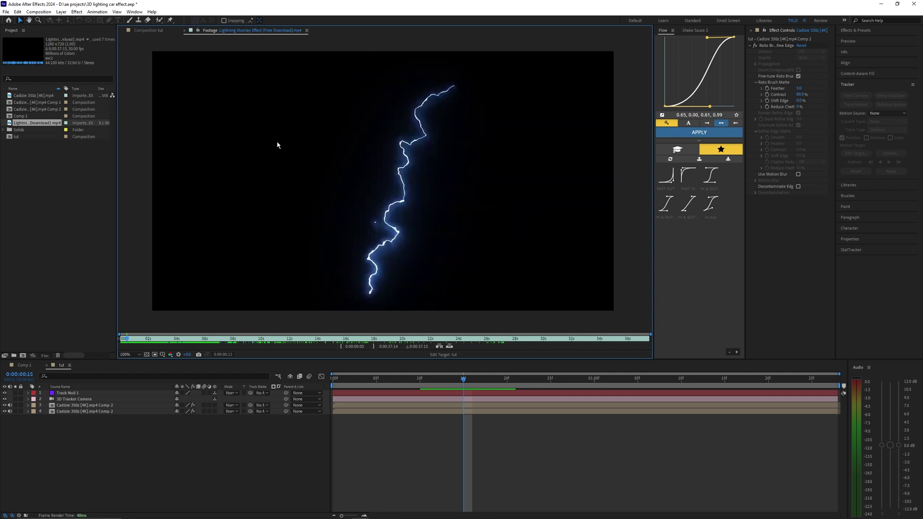
scroll(402, 177, up, 4)
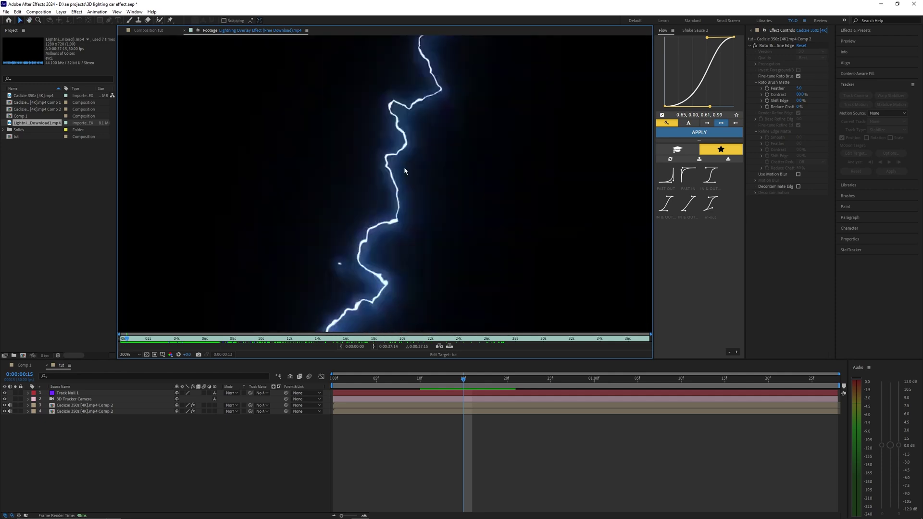
scroll(391, 159, down, 4)
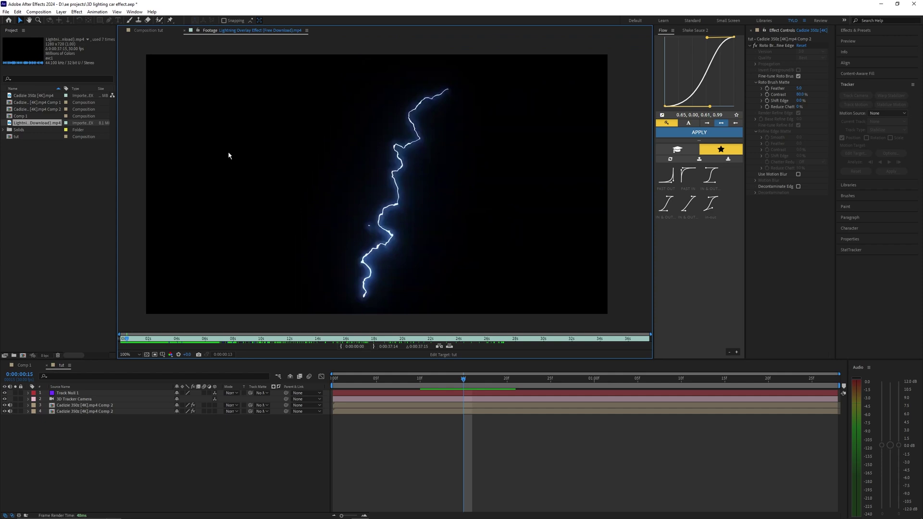
scroll(415, 235, up, 4)
scroll(415, 235, down, 4)
scroll(381, 196, up, 4)
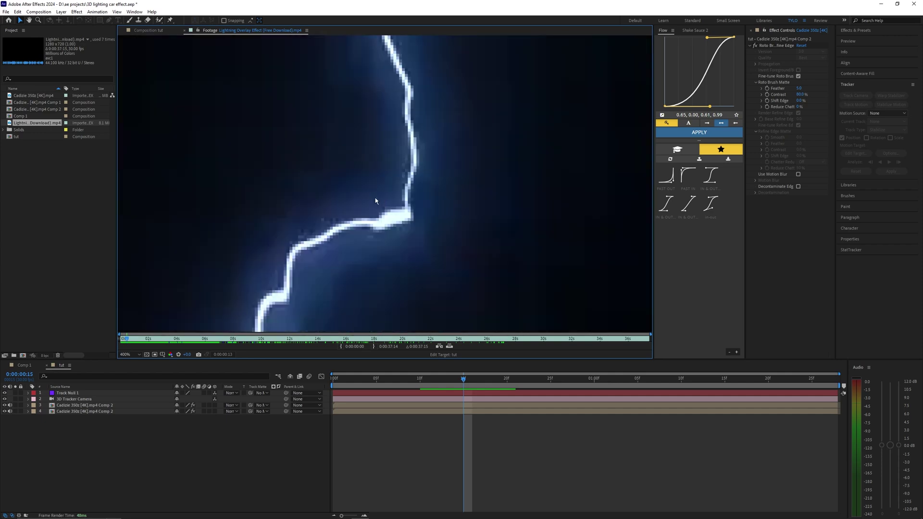
scroll(375, 200, down, 4)
click(184, 30)
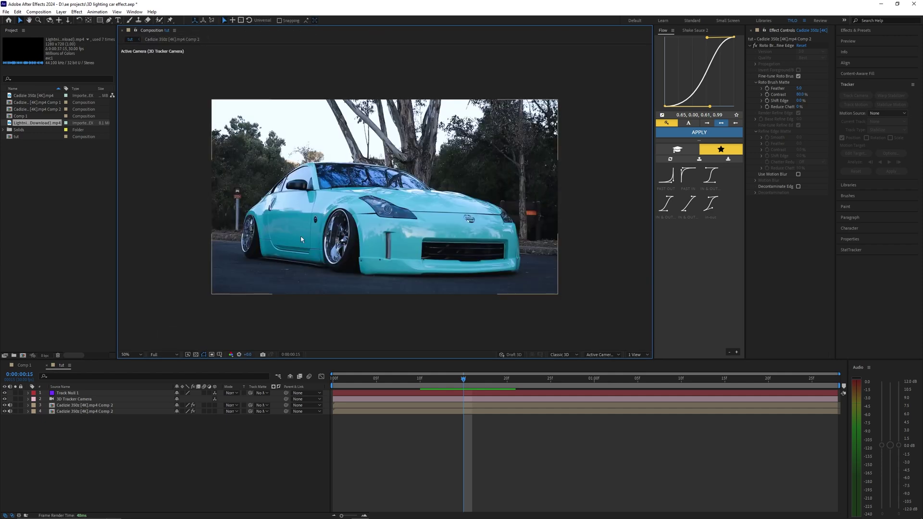
Step: Add the Lightning Overlay Effect footage above Track Null 1 and trim its end to about frame 25
drag(99, 277, 86, 392)
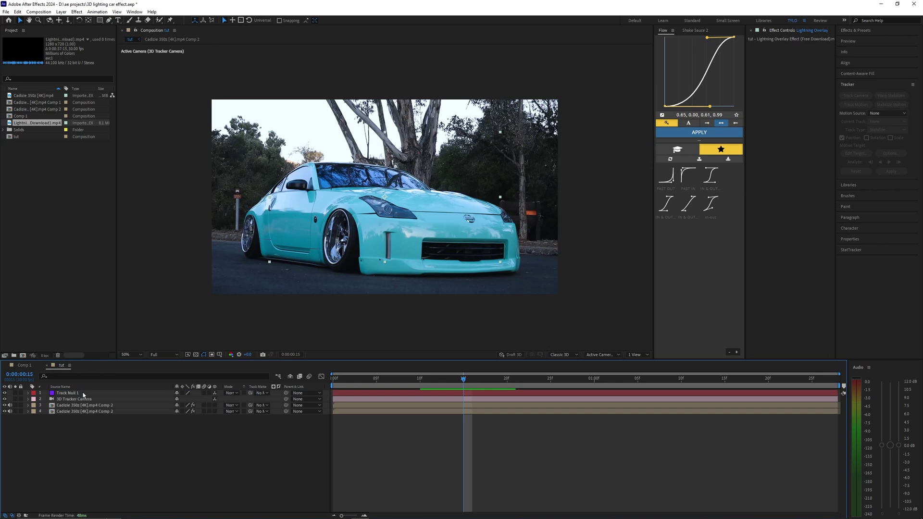
drag(464, 379, 553, 394)
key(alt+bracketright)
Step: Set the lightning layer's blend mode to Screen and check the bolt over the car
click(411, 378)
click(231, 393)
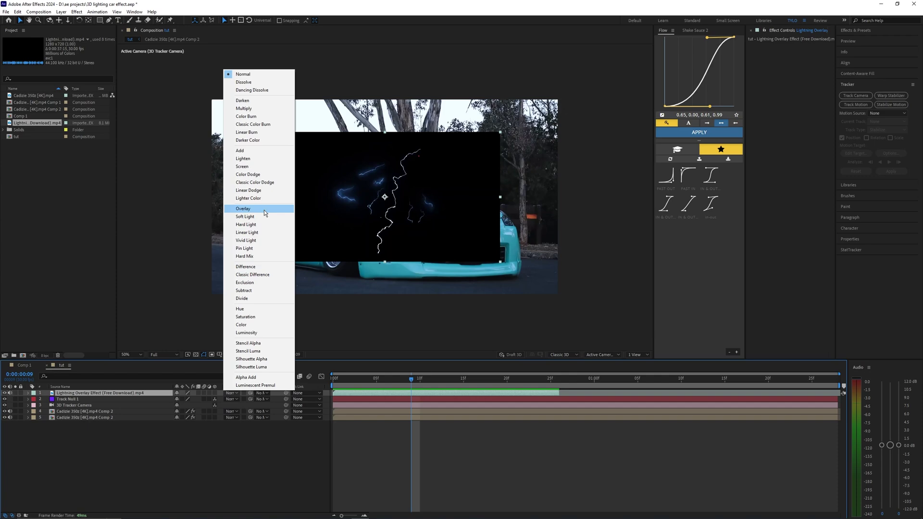
click(248, 167)
drag(422, 384, 464, 384)
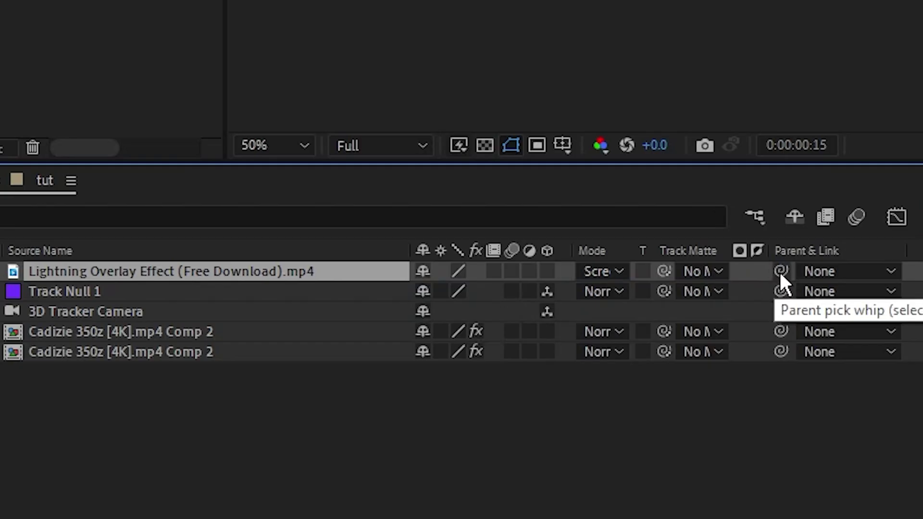
Step: Parent the lightning layer to Track Null 1 and make it a 3D layer
drag(780, 271, 254, 292)
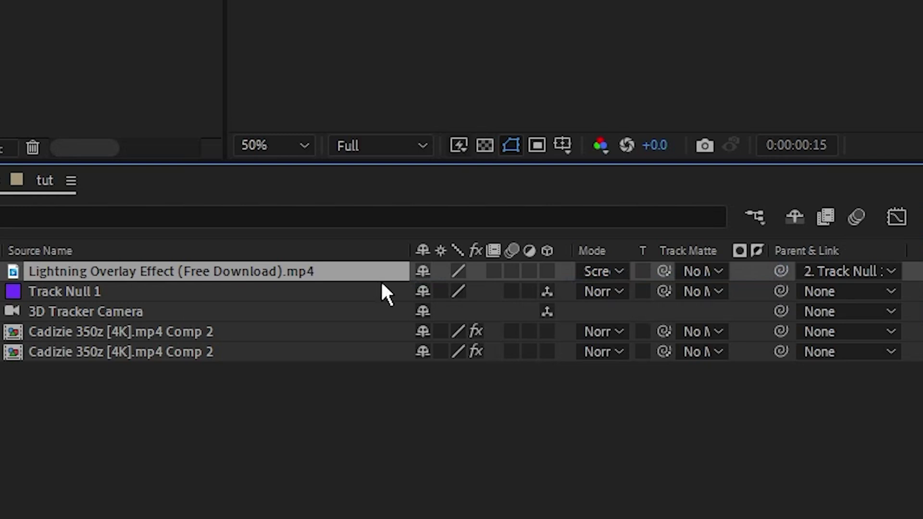
click(557, 201)
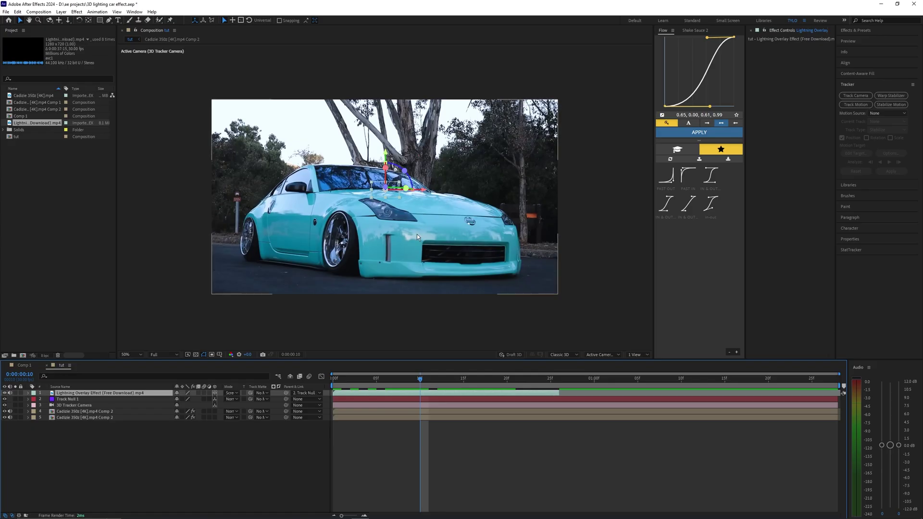
scroll(417, 235, up, 2)
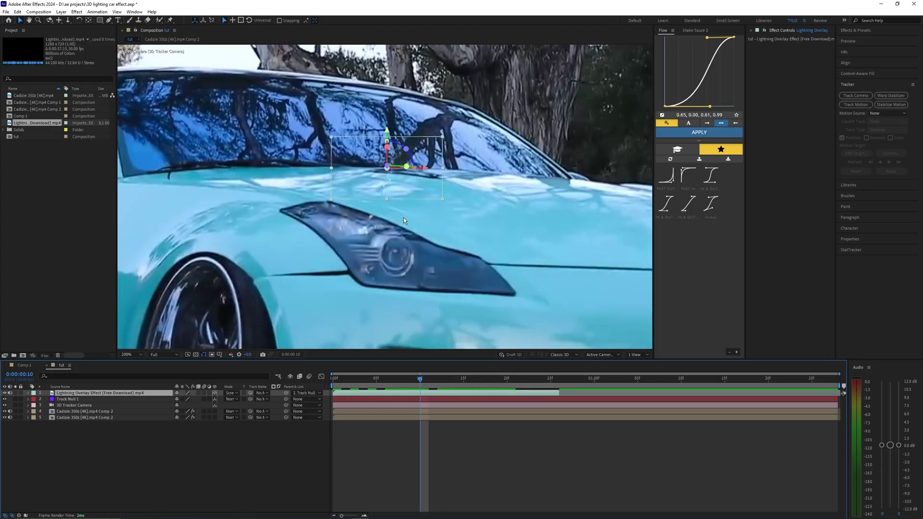
scroll(403, 218, down, 2)
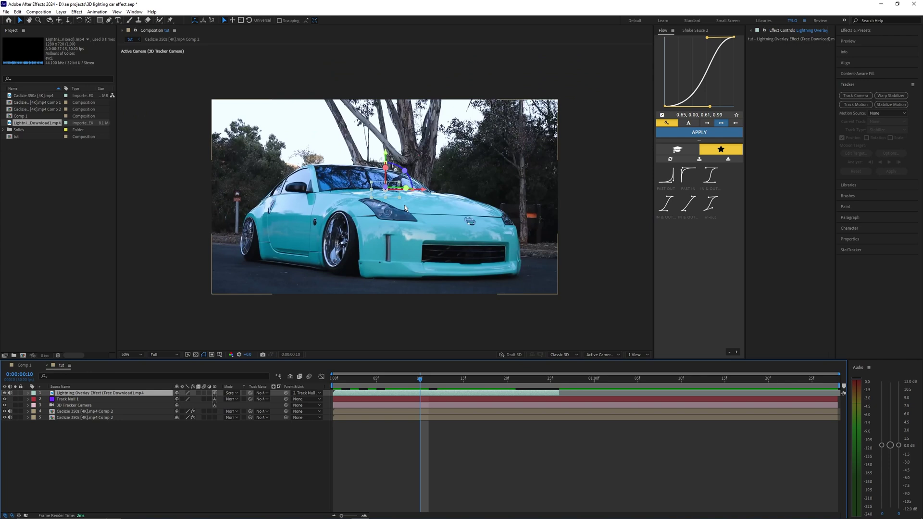
Step: Enlarge the lightning layer until it roughly fills the frame and preview it over the car
drag(405, 208, 409, 209)
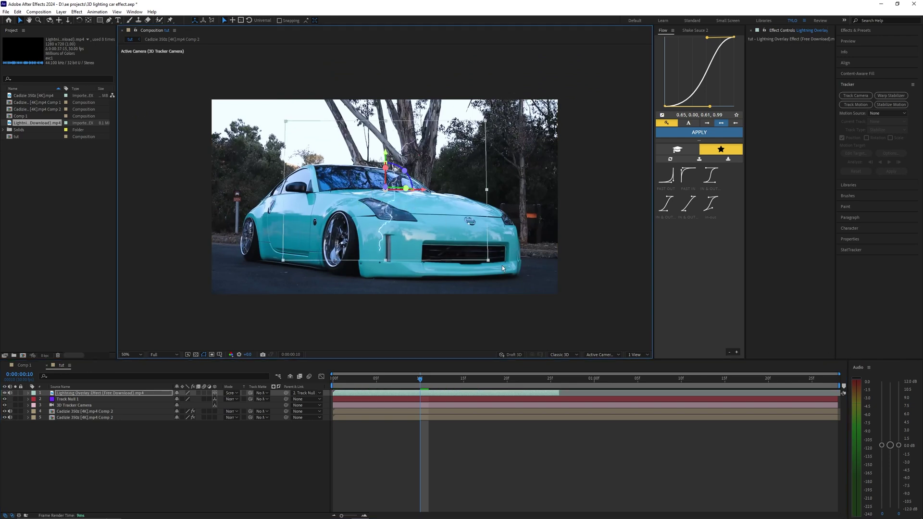
drag(502, 268, 564, 284)
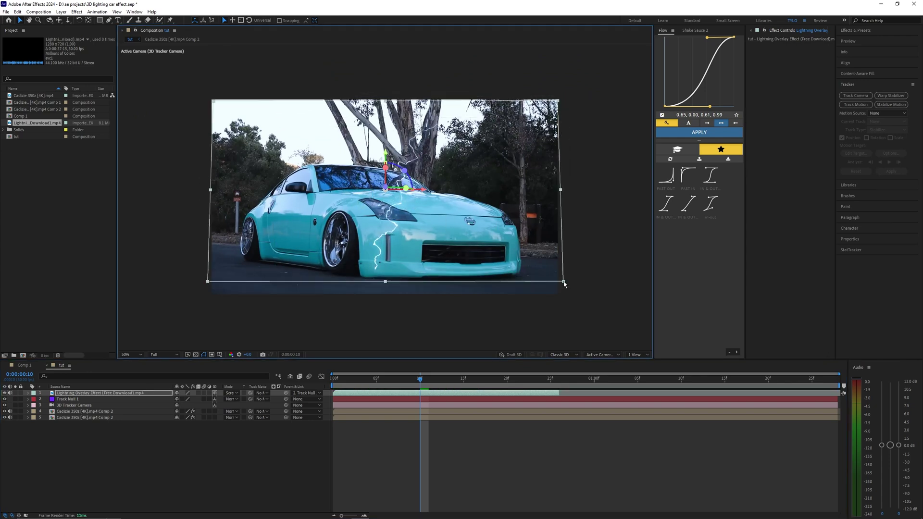
key(space)
click(118, 392)
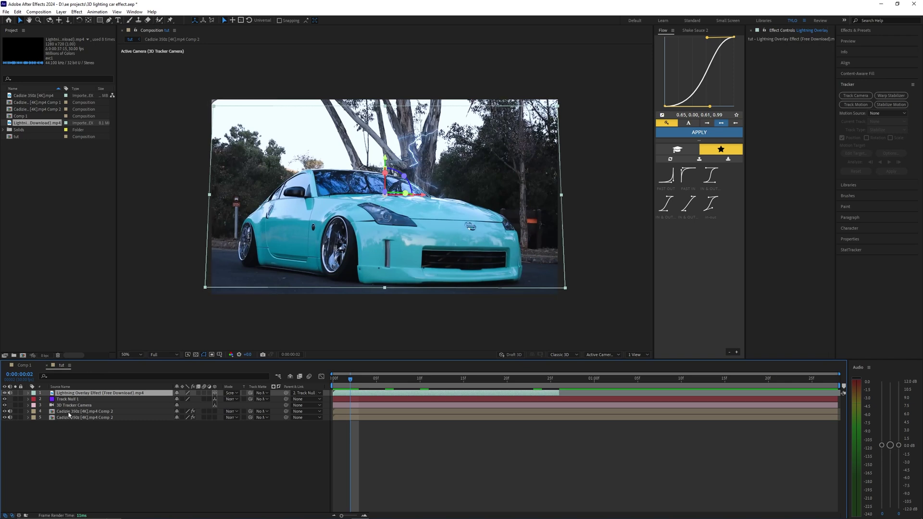
Step: Move the lightning layer beneath the upper Cadizle 350z Comp 2 layer so the bolt sits behind the car
drag(68, 395, 72, 415)
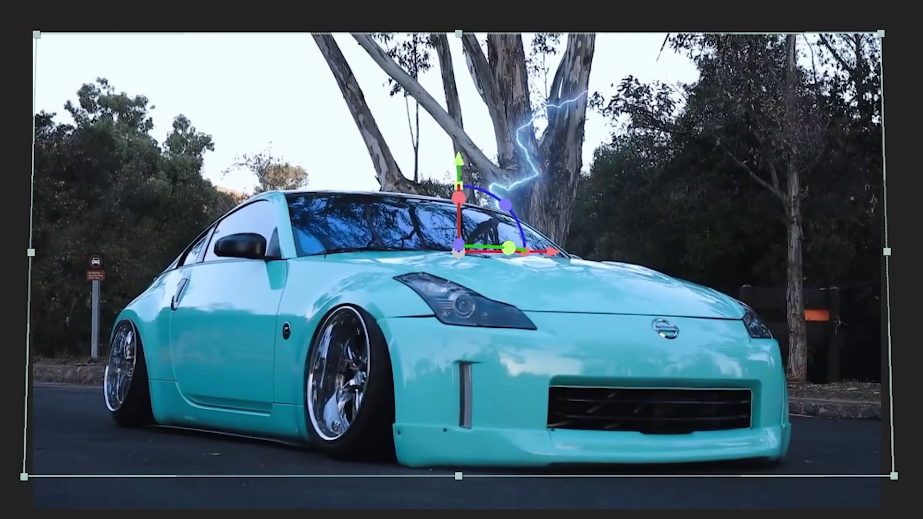
key(ctrl+Down)
key(Page_Down)
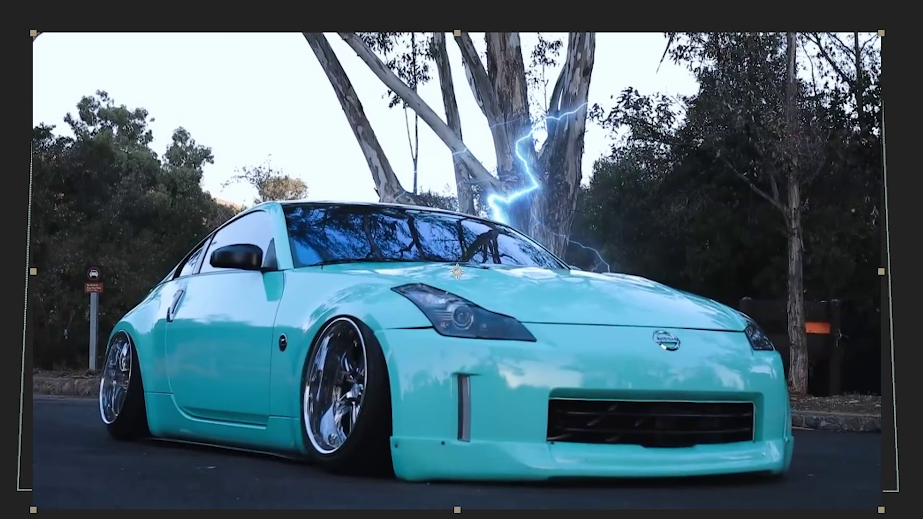
Step: Enlarge and reposition the lightning so its bolt strikes behind the front end of the car, and preview the motion
drag(375, 199, 444, 188)
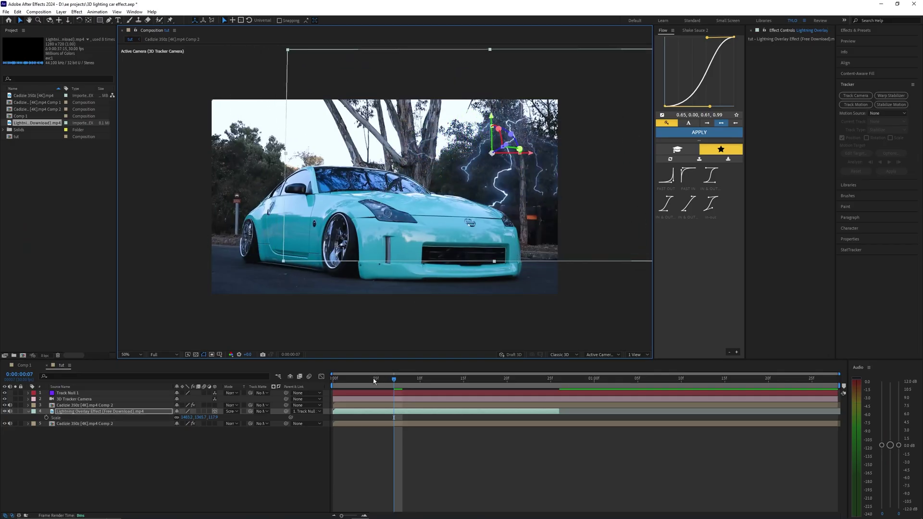
key(space)
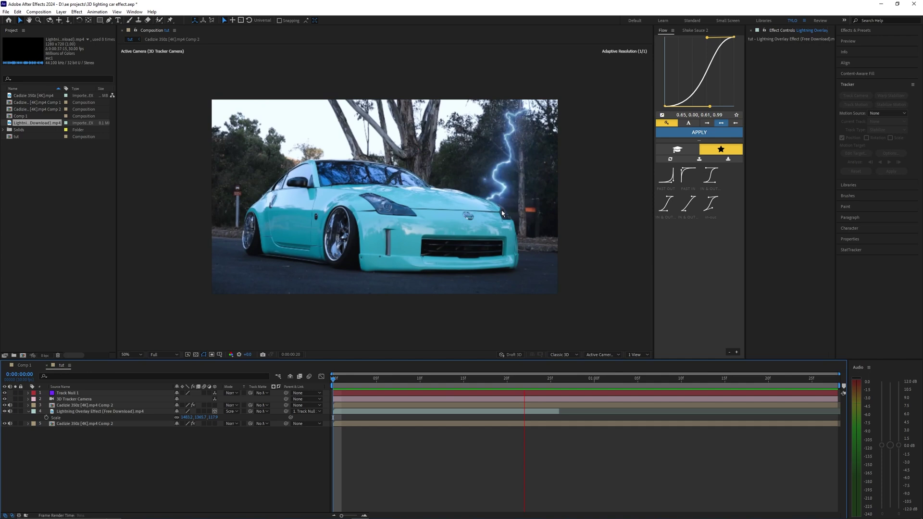
key(space)
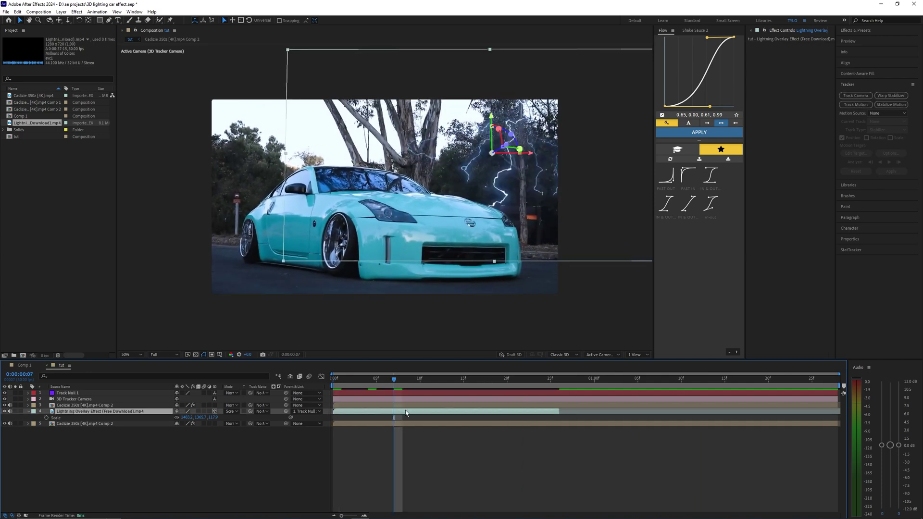
Step: Duplicate the lightning layer, start the copy at about frame 15, and place its bolt behind the car's rear
key(ctrl+d)
drag(405, 411, 546, 411)
click(604, 380)
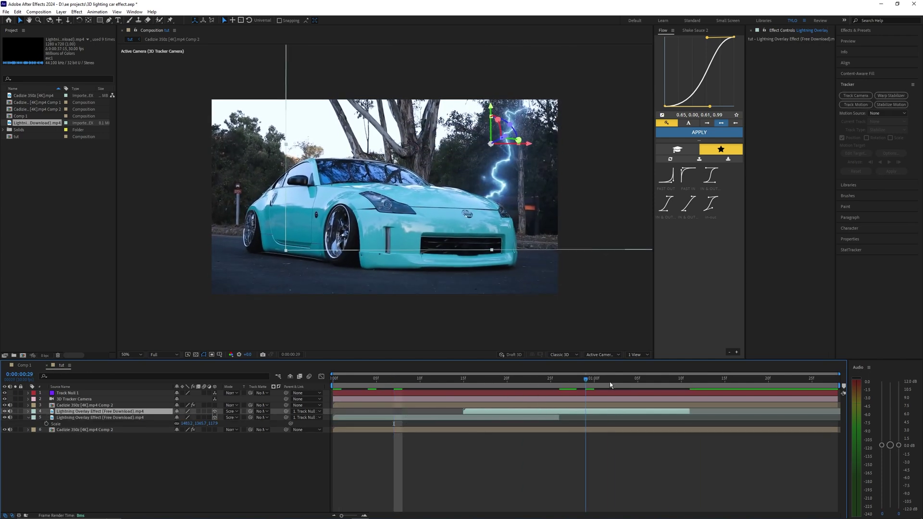
click(312, 223)
drag(313, 223, 265, 238)
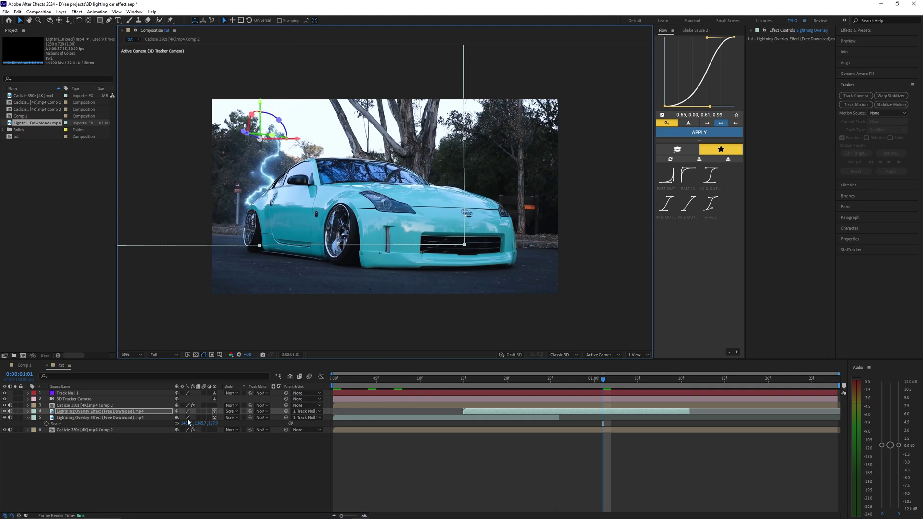
Step: Flip the duplicated lightning layer horizontally at about frame 26
key(a)
drag(533, 382, 559, 383)
right_click(535, 414)
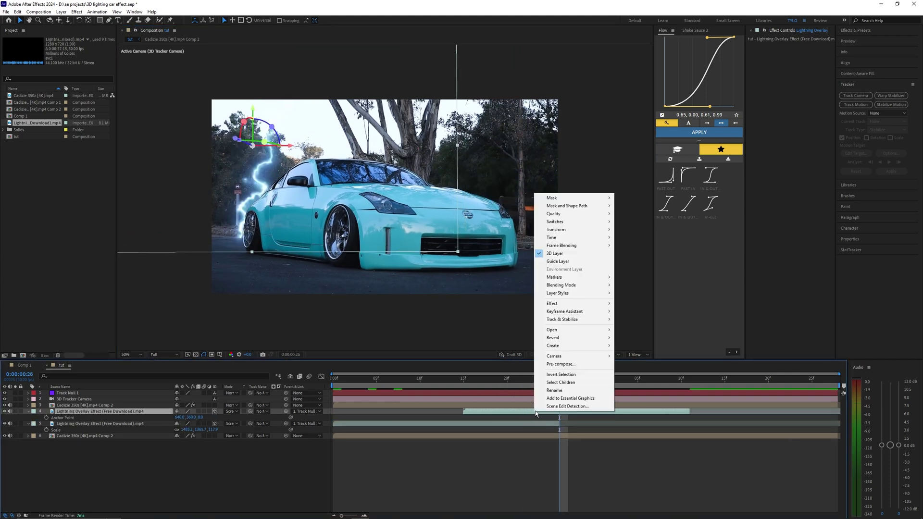
mouse_move(567, 231)
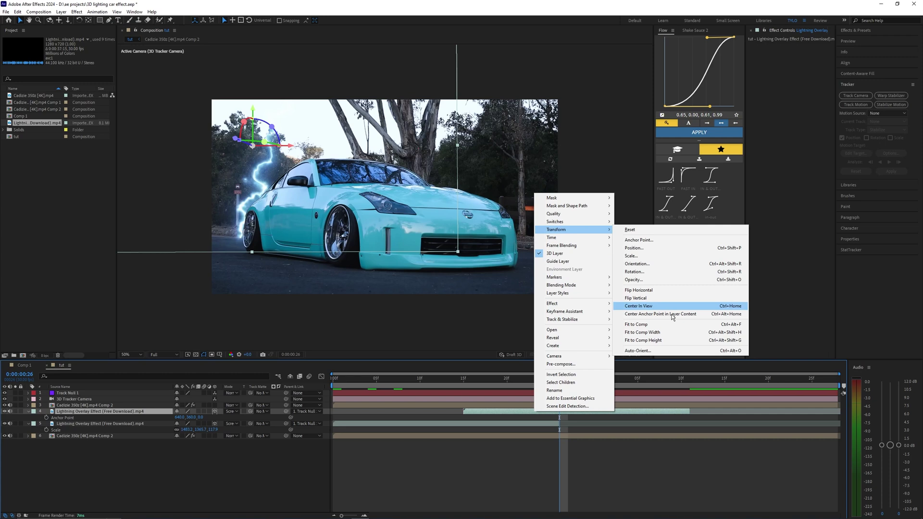
click(663, 291)
Step: Reposition the flipped lightning behind the car's rear and shift its clip earlier in time
drag(440, 243, 454, 244)
key(a)
key(r)
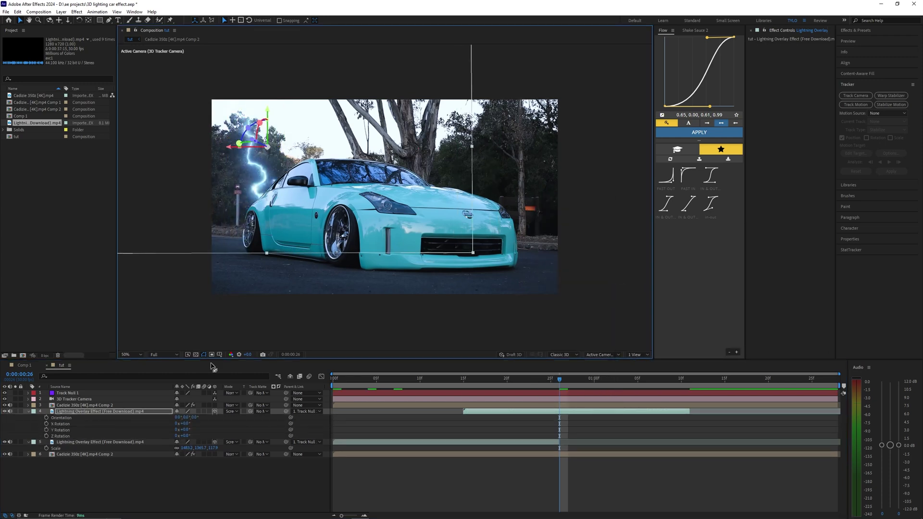
mouse_move(237, 216)
mouse_down()
mouse_move(261, 221)
mouse_move(241, 211)
mouse_up()
drag(475, 247, 453, 239)
mouse_move(337, 220)
mouse_down()
mouse_move(316, 221)
mouse_move(325, 226)
mouse_up()
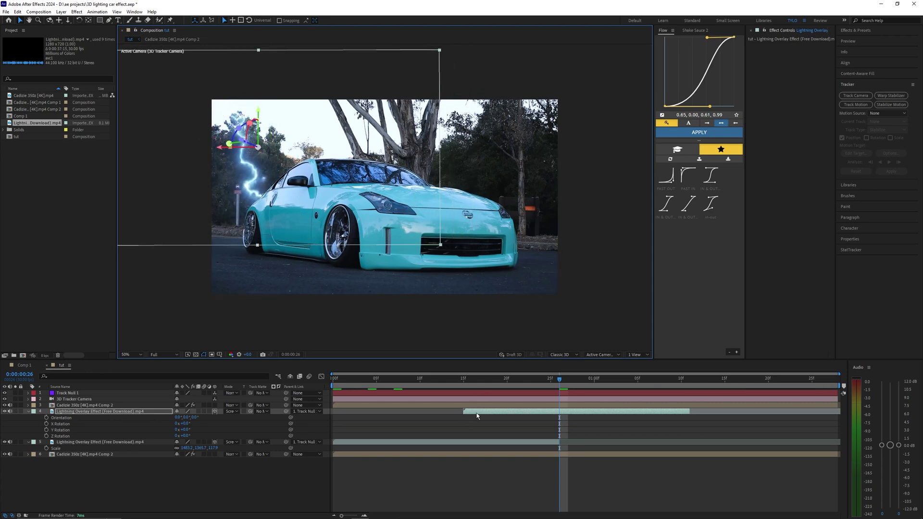
drag(477, 416, 459, 415)
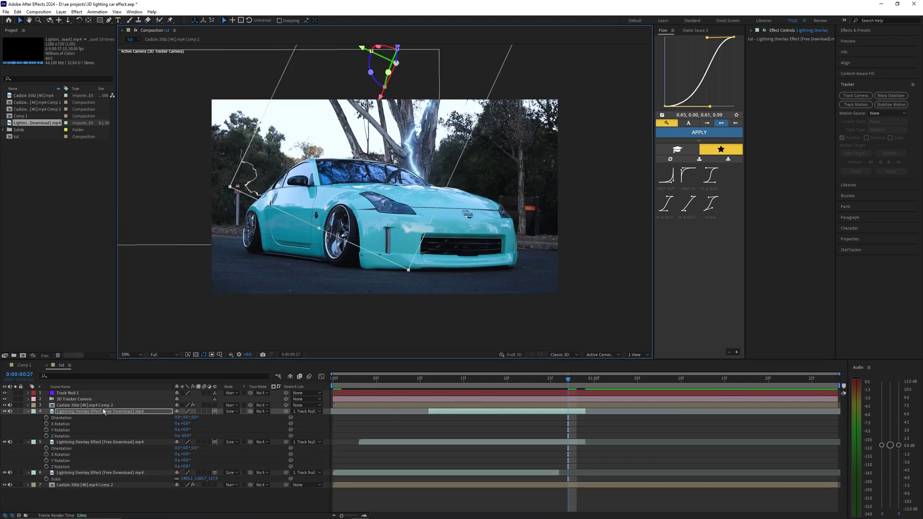
Step: Move the rotated lightning copy above the car layer, starting at about frame 9, with its bolt crossing the car's rear side
drag(103, 412, 100, 406)
drag(463, 381, 533, 383)
drag(423, 182, 400, 356)
scroll(349, 286, down, 2)
drag(363, 280, 340, 244)
key(period)
key(space)
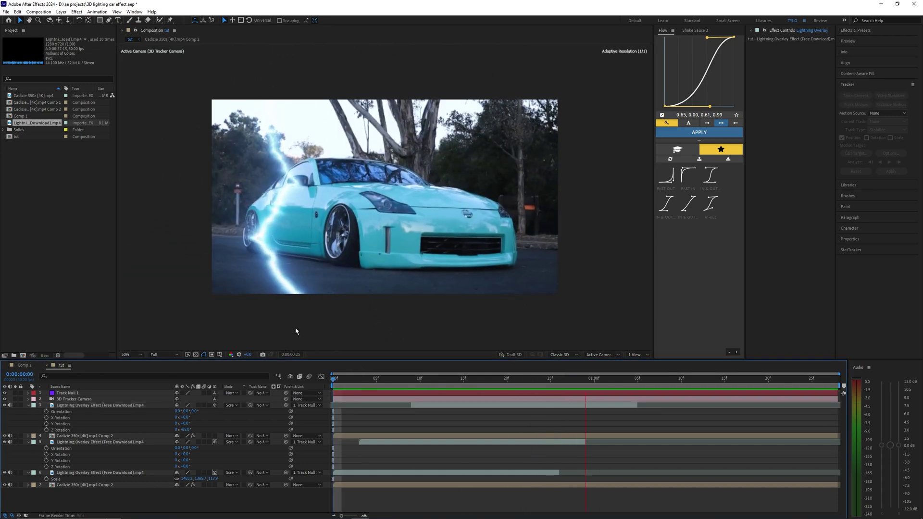
Step: Adjust the scale of the rear lightning duplicate and shift it along the timeline to start at about frame 18
key(space)
mouse_move(472, 385)
mouse_down()
mouse_move(507, 385)
mouse_move(480, 391)
mouse_up()
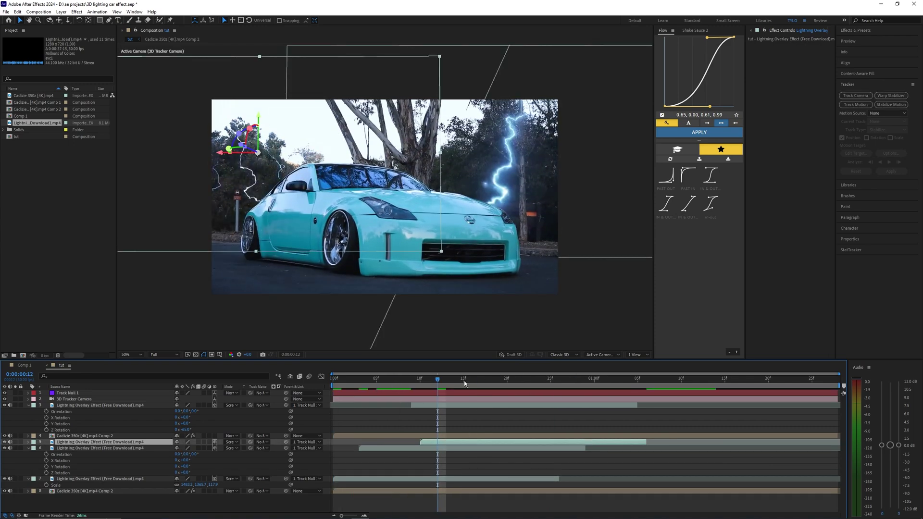
key(s)
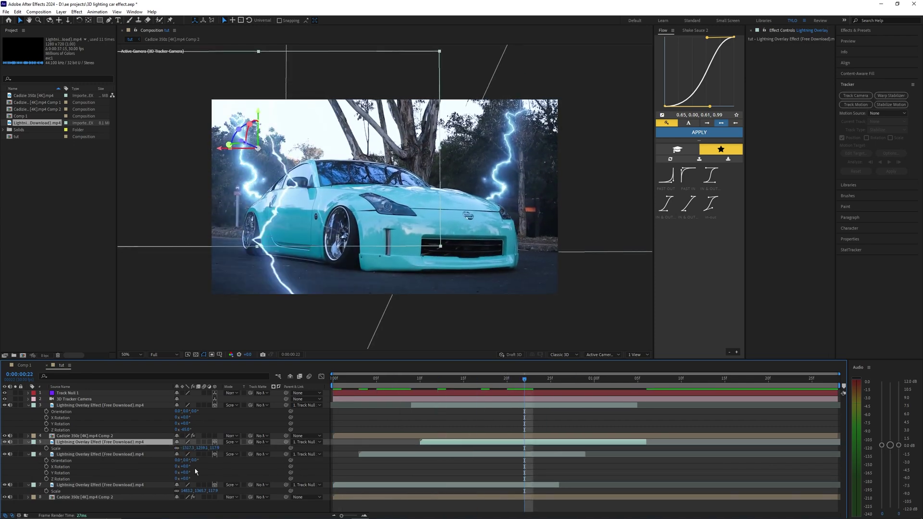
drag(184, 450, 200, 389)
drag(189, 459, 344, 219)
drag(190, 457, 554, 455)
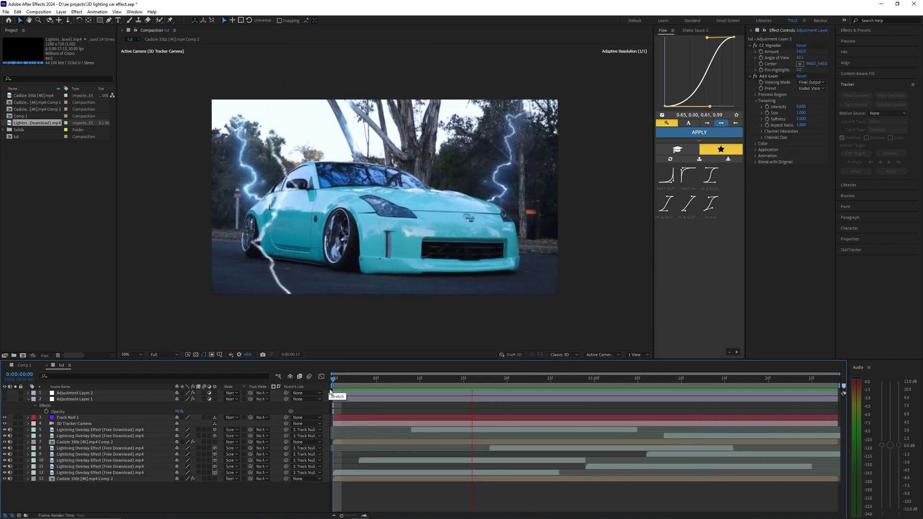
Step: Turn on Adjustment Layer 1 with its Apply Color LUT effect and preview the color grade
key(space)
click(71, 400)
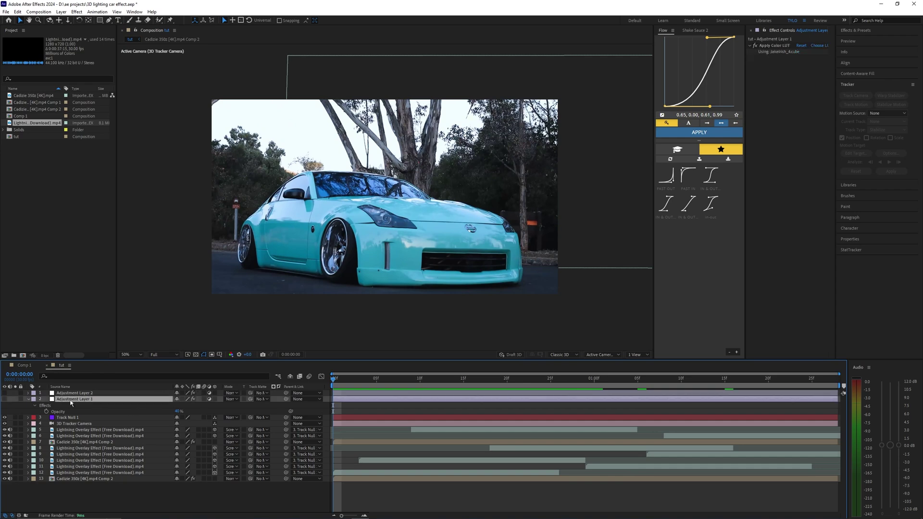
click(4, 400)
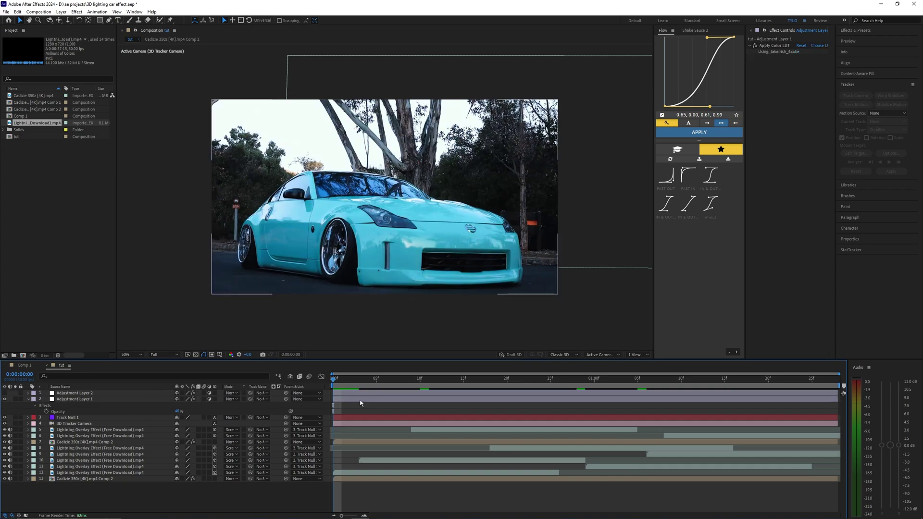
key(space)
Step: Turn on Adjustment Layer 2 with its CC Vignette and Add Grain effects and preview the composition
click(343, 392)
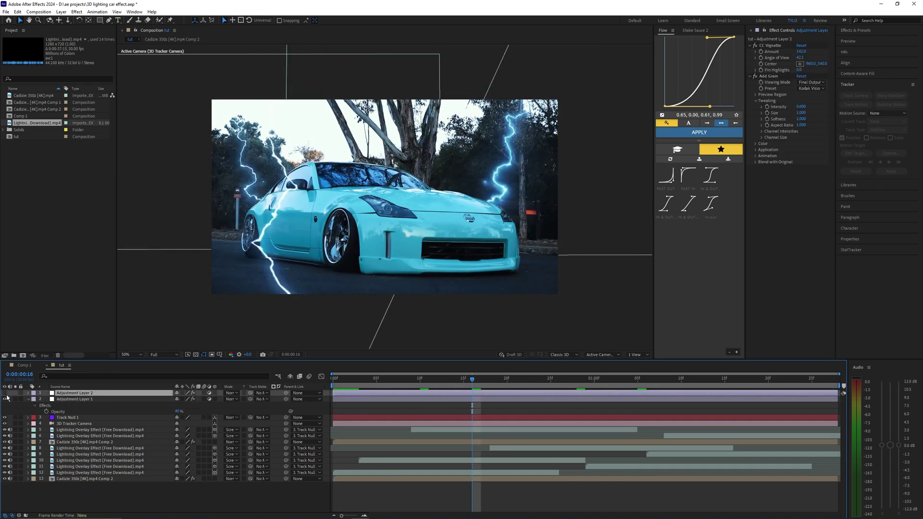
click(779, 53)
key(space)
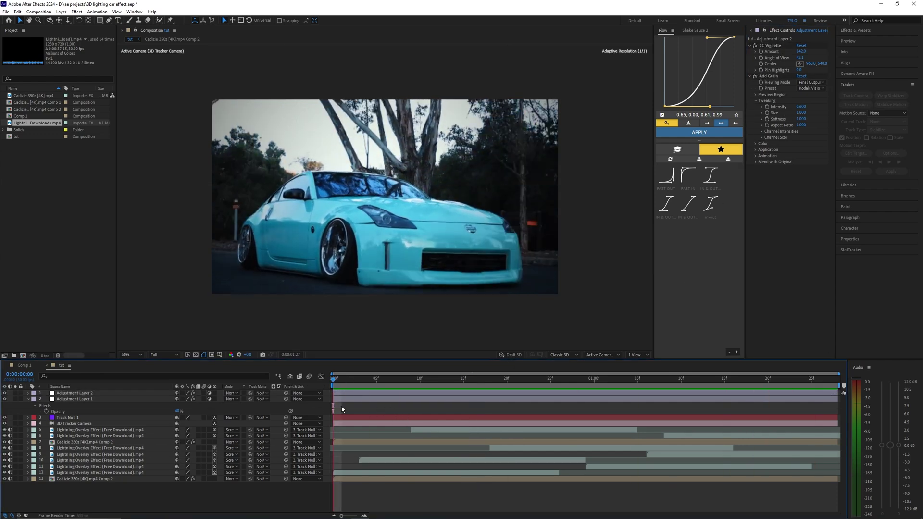
key(space)
Step: Compare the composition with both adjustment layers off and on, and play back the finished lightning effect
click(5, 399)
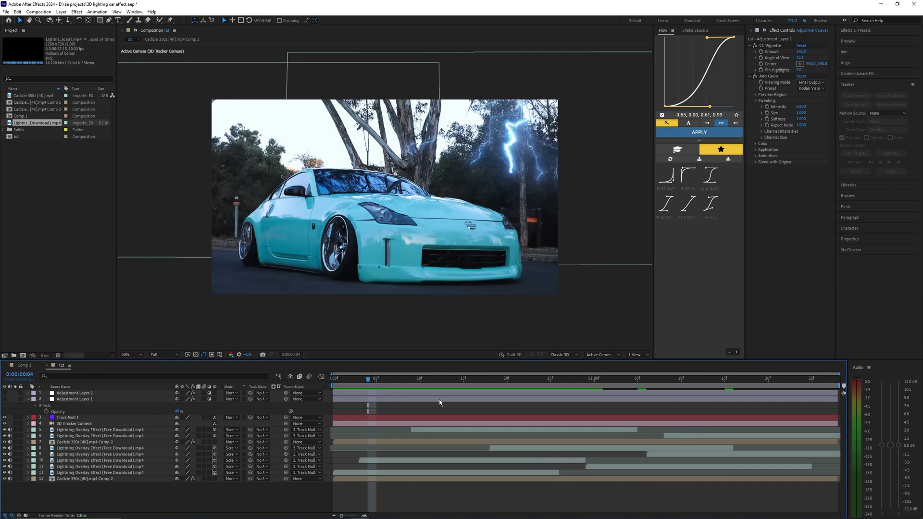
key(space)
key(space)
key(space)
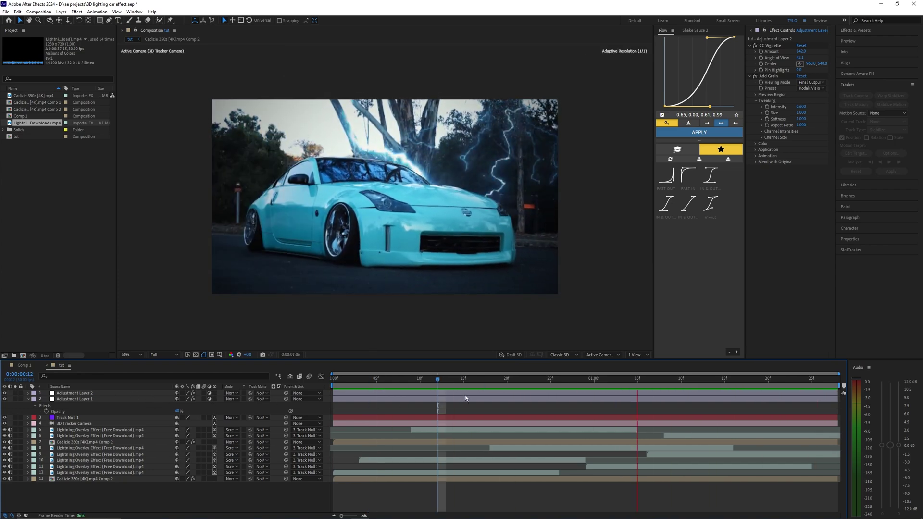
key(space)
key(space)
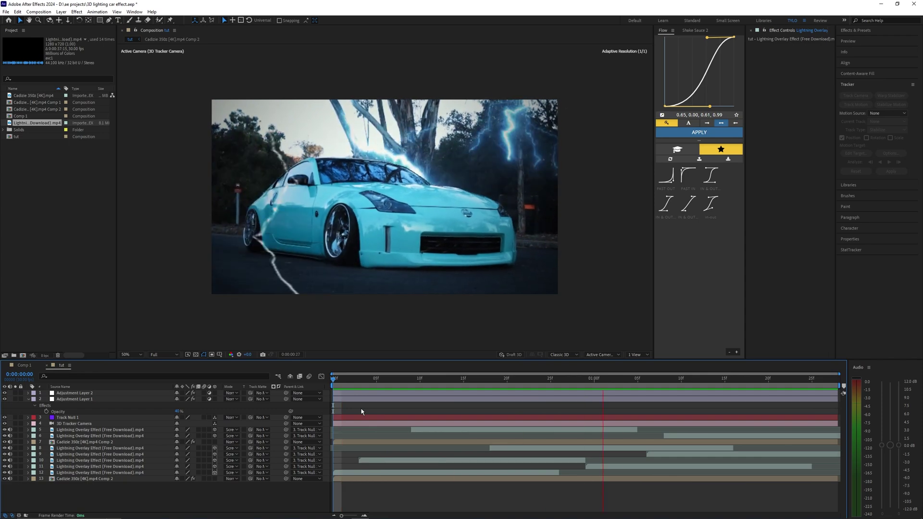